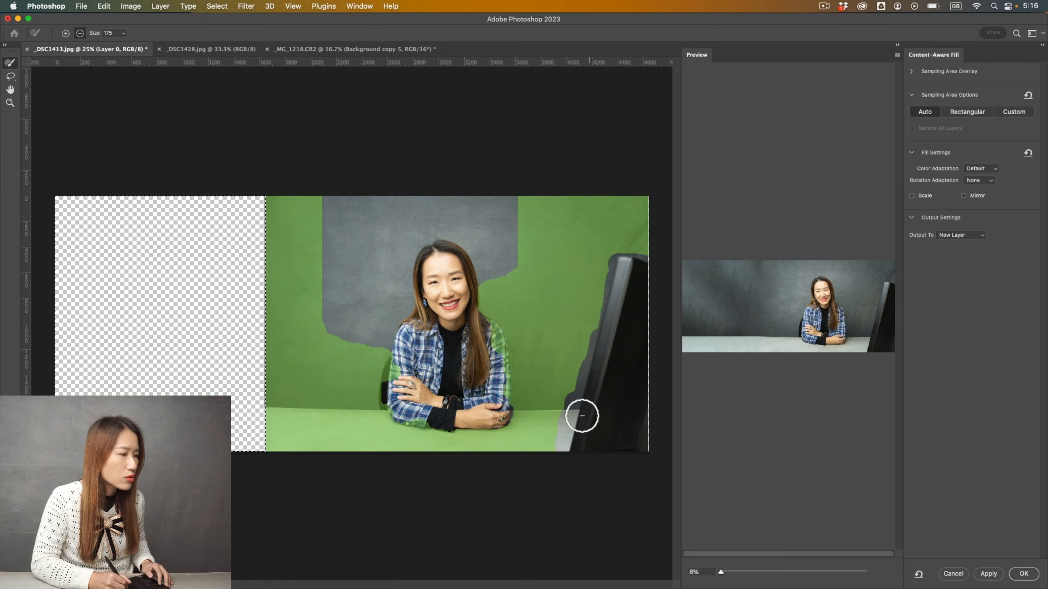
# Try excluding the woman and her chair from the Content-Aware Fill sampling area with a size 90 brush
pyautogui.press('[')
pyautogui.press('[')
pyautogui.press('[')
pyautogui.press('[')
pyautogui.moveTo(395, 358)
pyautogui.mouseDown()
pyautogui.moveTo(389, 410)
pyautogui.moveTo(409, 426)
pyautogui.moveTo(385, 400)
pyautogui.moveTo(406, 350)
pyautogui.moveTo(404, 410)
pyautogui.moveTo(457, 432)
pyautogui.moveTo(389, 413)
pyautogui.moveTo(435, 432)
pyautogui.moveTo(515, 427)
pyautogui.moveTo(490, 332)
pyautogui.moveTo(505, 337)
pyautogui.moveTo(508, 371)
pyautogui.mouseUp()
pyautogui.moveTo(481, 332)
pyautogui.mouseDown()
pyautogui.moveTo(479, 291)
pyautogui.moveTo(481, 323)
pyautogui.moveTo(478, 295)
pyautogui.moveTo(520, 346)
pyautogui.moveTo(514, 393)
pyautogui.mouseUp()
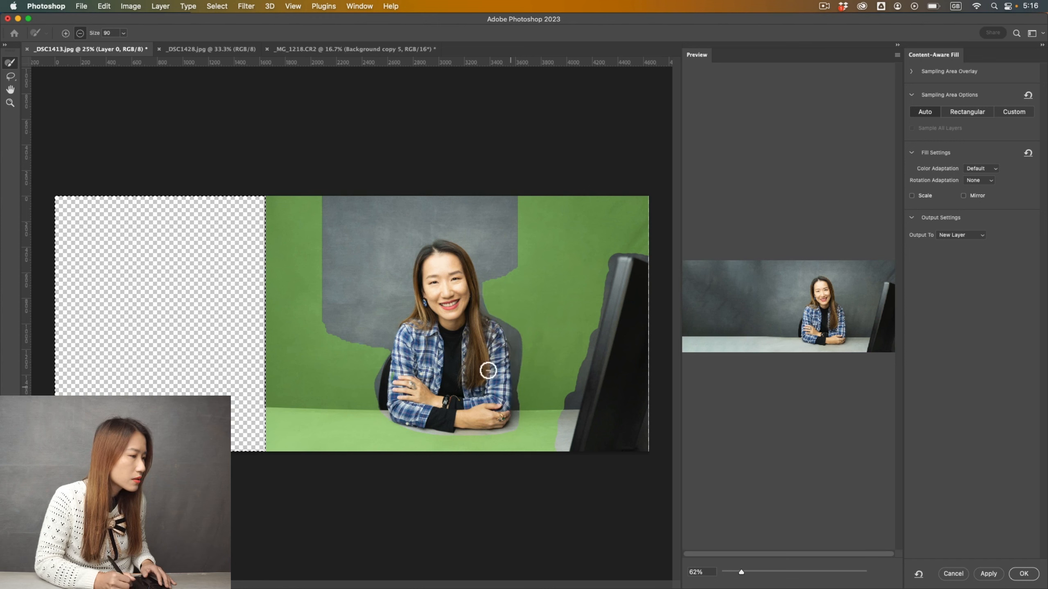
pyautogui.moveTo(388, 366)
pyautogui.mouseDown()
pyautogui.moveTo(390, 421)
pyautogui.moveTo(478, 440)
pyautogui.mouseUp()
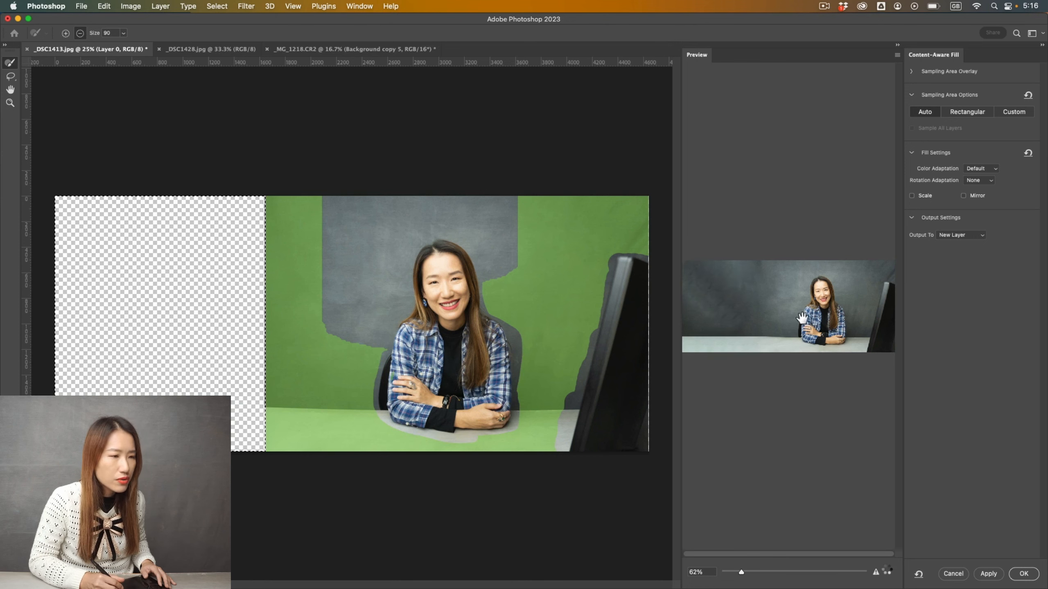
pyautogui.scroll(-5, 799, 316)
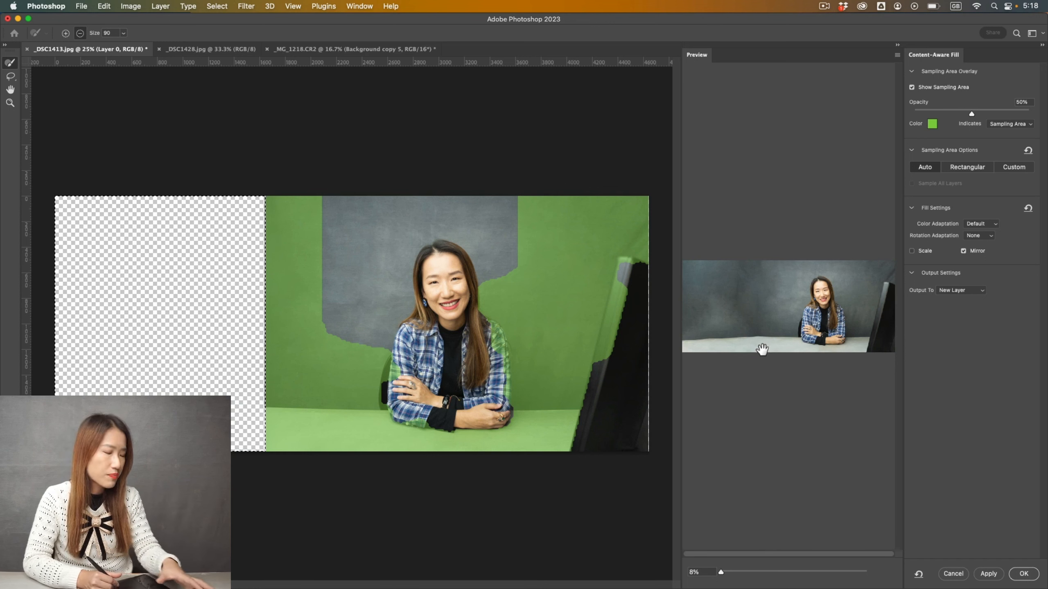
pyautogui.click(952, 575)
# Crop the blank side of the canvas so that about 897 px of empty space remains beside the photo
pyautogui.press('c')
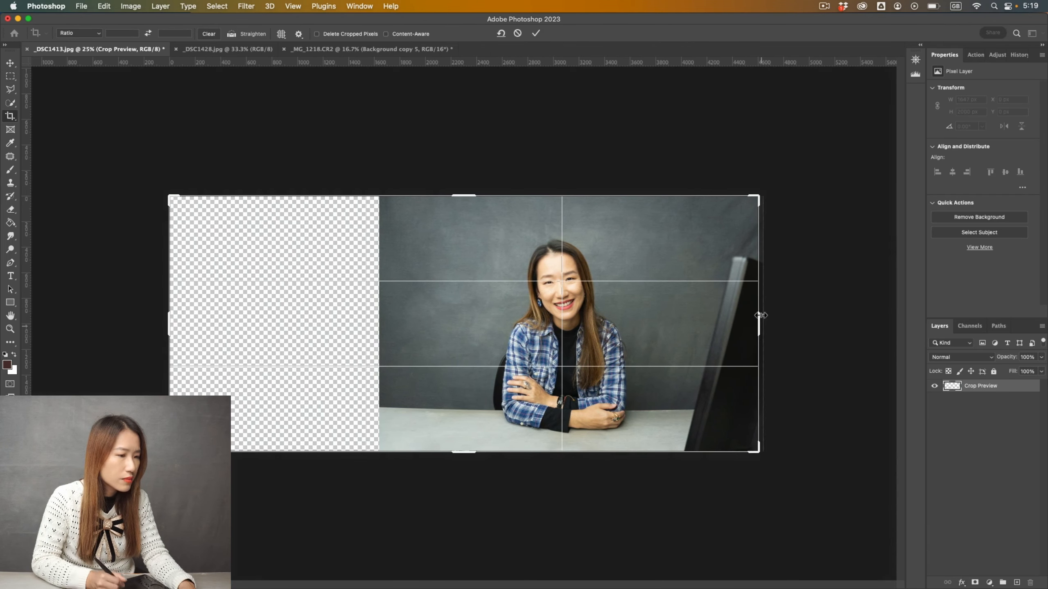
pyautogui.press('Return')
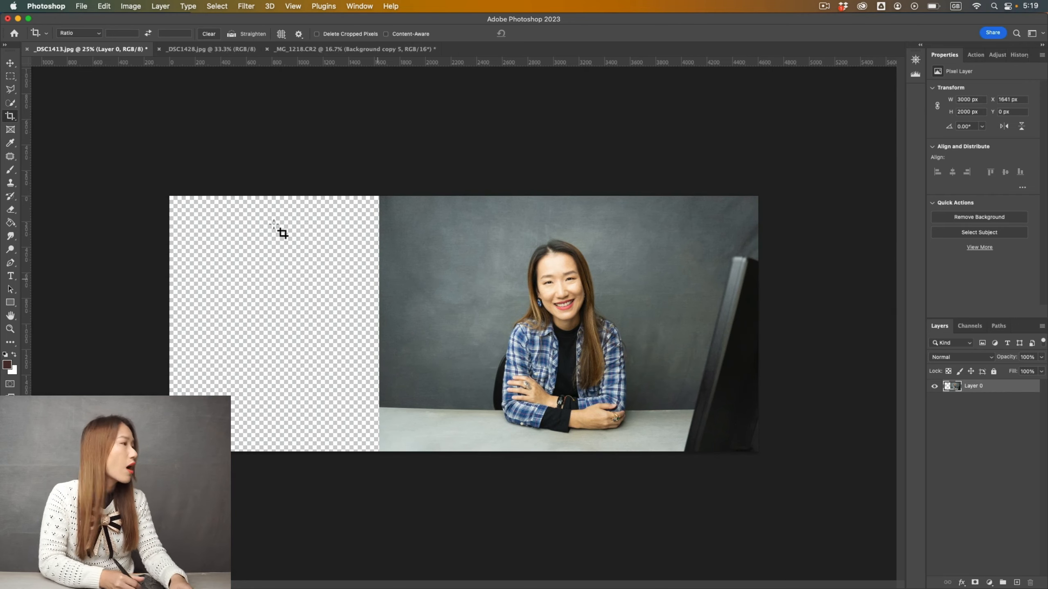
pyautogui.click(11, 116)
pyautogui.moveTo(169, 322); pyautogui.dragTo(216, 323)
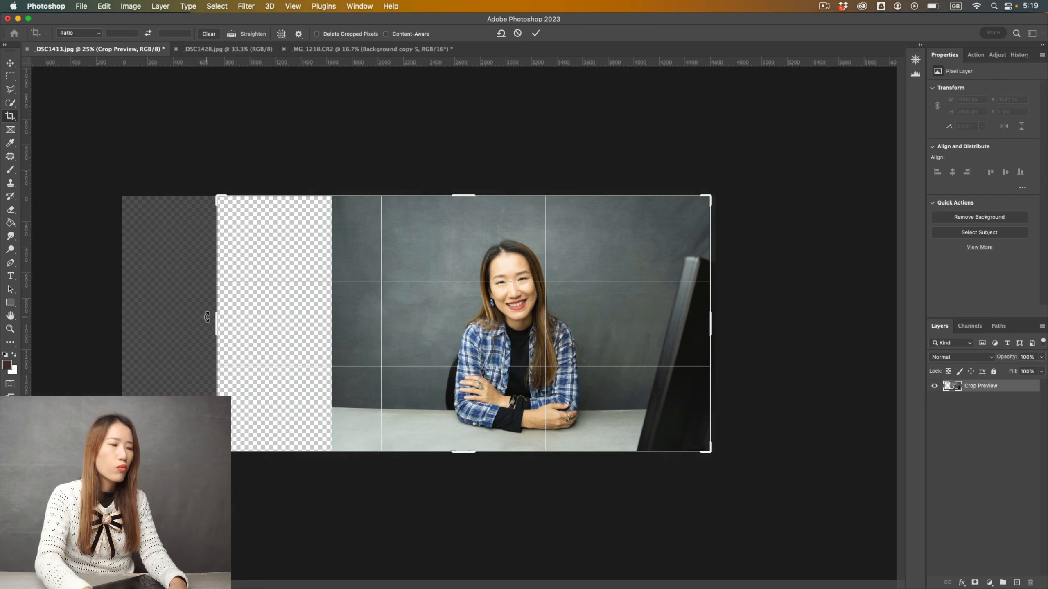
pyautogui.press('Return')
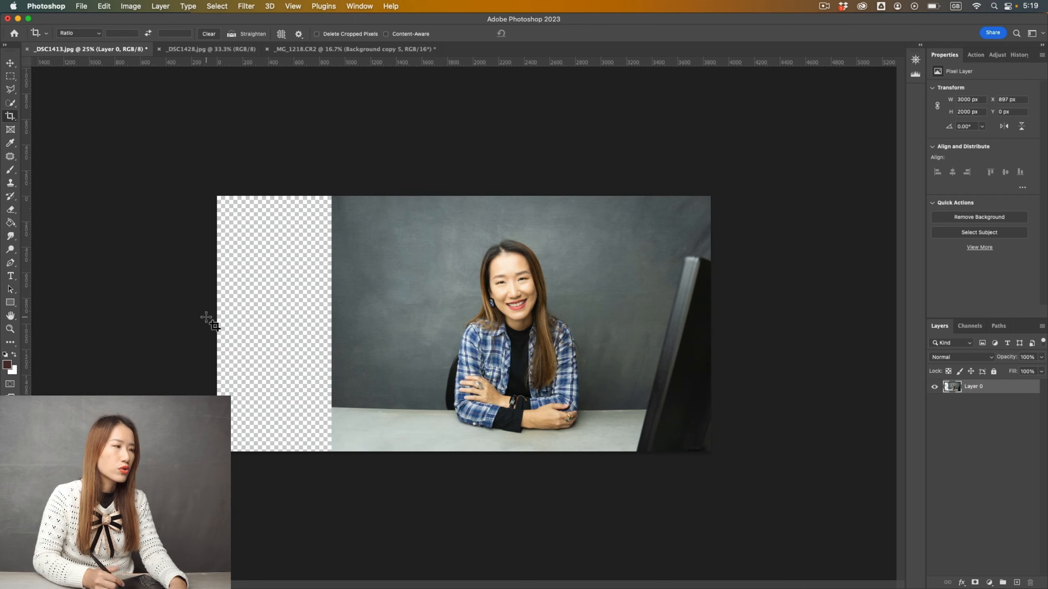
# Select the blank strip with a slight overlap onto the photo, about 920 by 2000 px, and open Content-Aware Fill
pyautogui.click(10, 78)
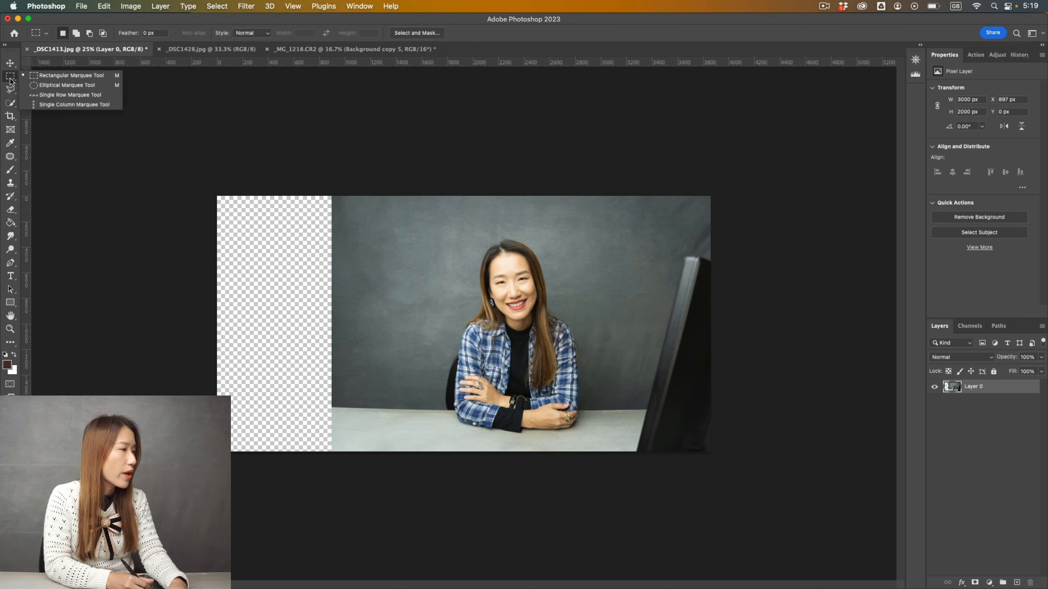
pyautogui.moveTo(212, 197); pyautogui.dragTo(334, 464)
pyautogui.click(103, 5)
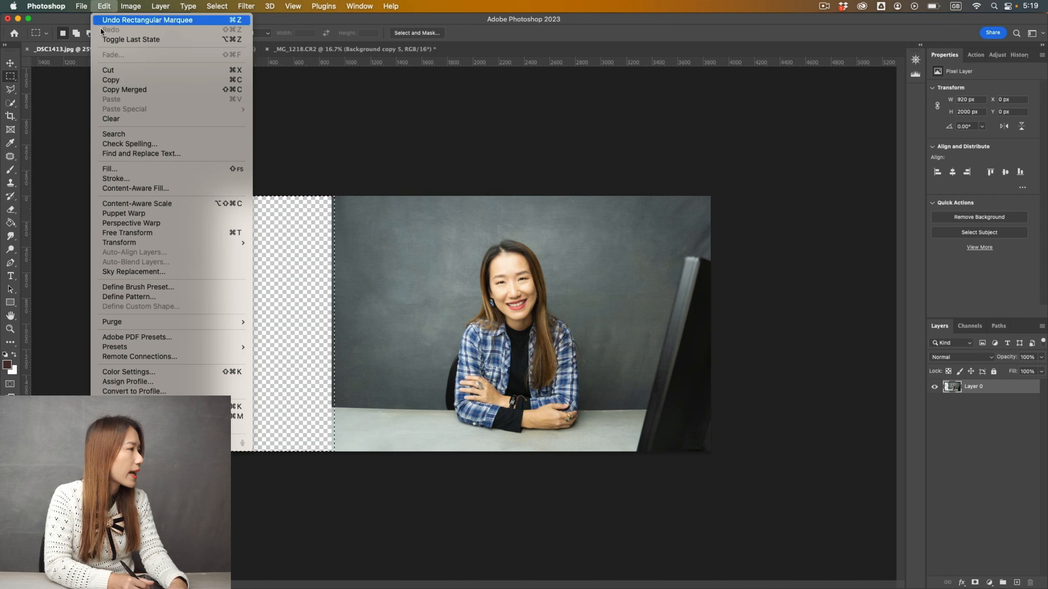
pyautogui.click(201, 189)
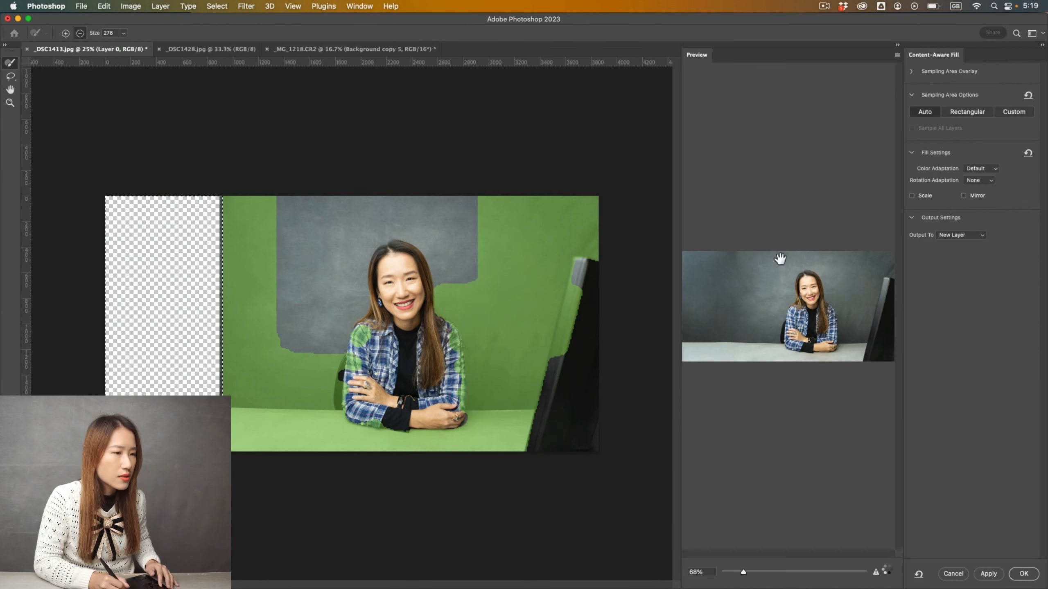
# Exclude the computer monitor, the woman and her chair from the sampling area with a size 150 brush
pyautogui.press('[')
pyautogui.press('[')
pyautogui.press('[')
pyautogui.press('[')
pyautogui.moveTo(582, 269)
pyautogui.mouseDown()
pyautogui.moveTo(590, 266)
pyautogui.moveTo(547, 421)
pyautogui.moveTo(578, 332)
pyautogui.moveTo(561, 353)
pyautogui.moveTo(554, 348)
pyautogui.moveTo(578, 276)
pyautogui.moveTo(587, 358)
pyautogui.mouseUp()
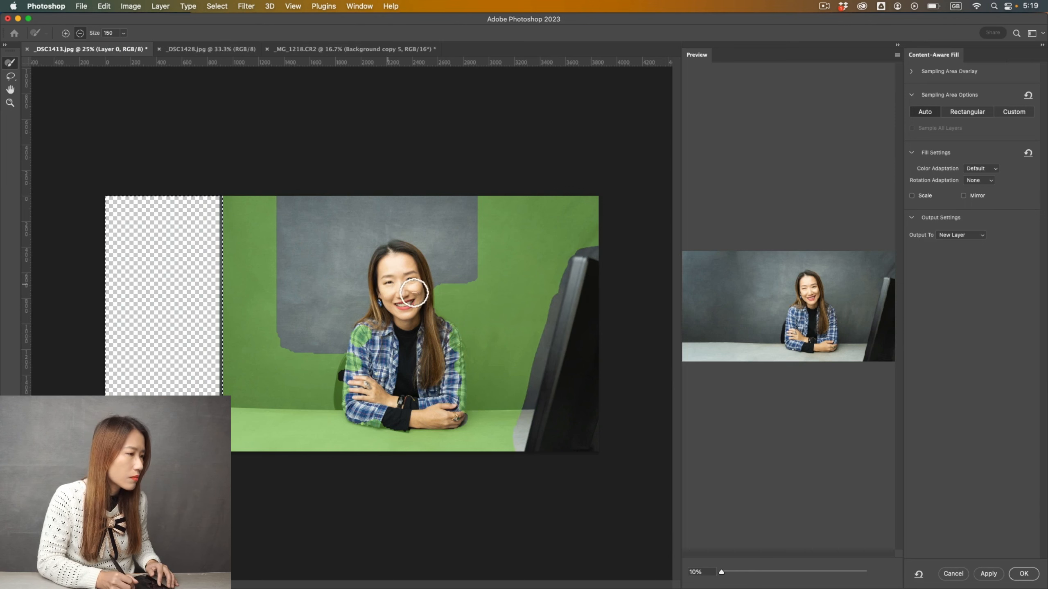
pyautogui.moveTo(440, 316)
pyautogui.mouseDown()
pyautogui.moveTo(467, 383)
pyautogui.moveTo(453, 428)
pyautogui.moveTo(351, 428)
pyautogui.moveTo(346, 370)
pyautogui.moveTo(367, 334)
pyautogui.moveTo(372, 346)
pyautogui.mouseUp()
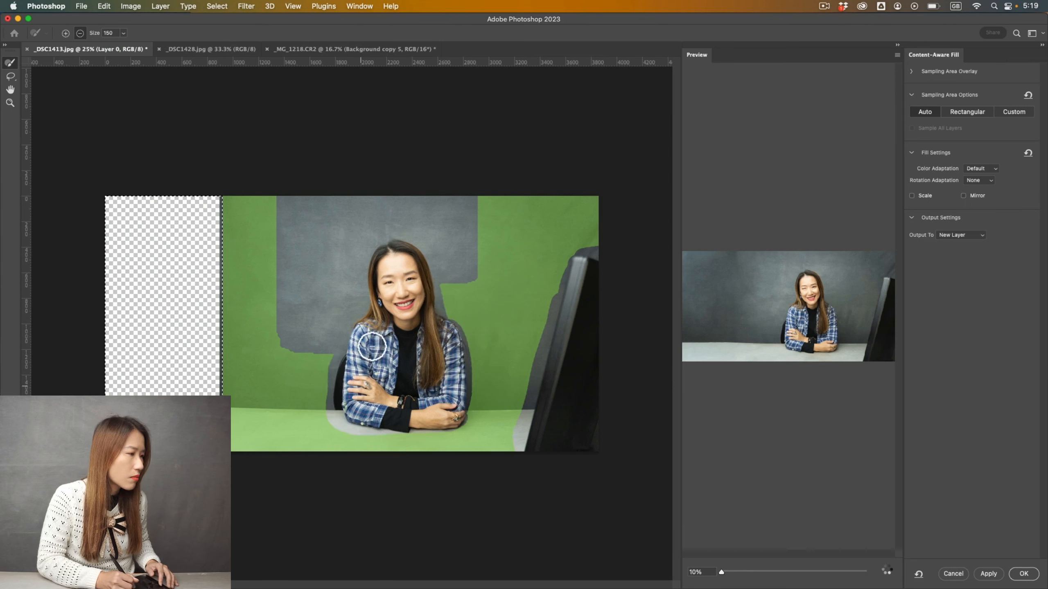
pyautogui.moveTo(426, 296)
pyautogui.mouseDown()
pyautogui.moveTo(460, 336)
pyautogui.moveTo(469, 413)
pyautogui.moveTo(444, 433)
pyautogui.moveTo(400, 434)
pyautogui.mouseUp()
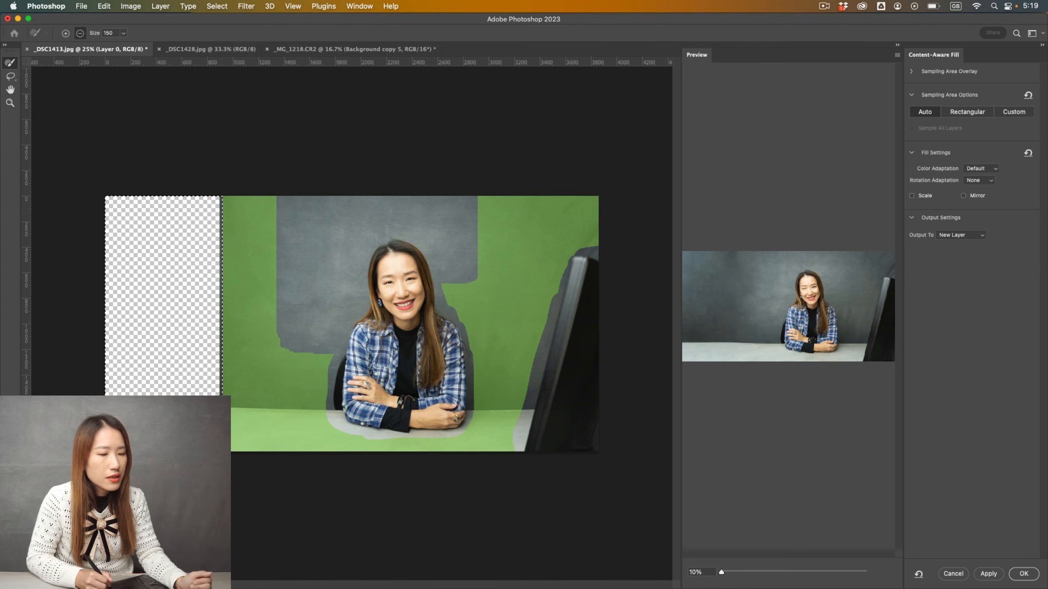
# Output the fill to a new layer and stamp all visible layers into a new merged layer
pyautogui.click(1024, 574)
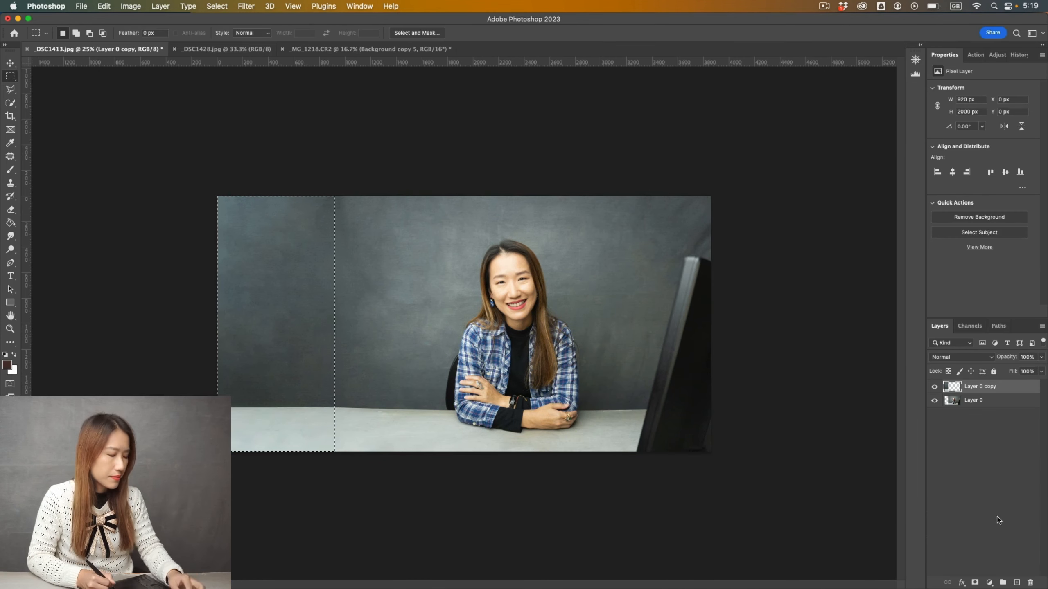
pyautogui.press('super+d')
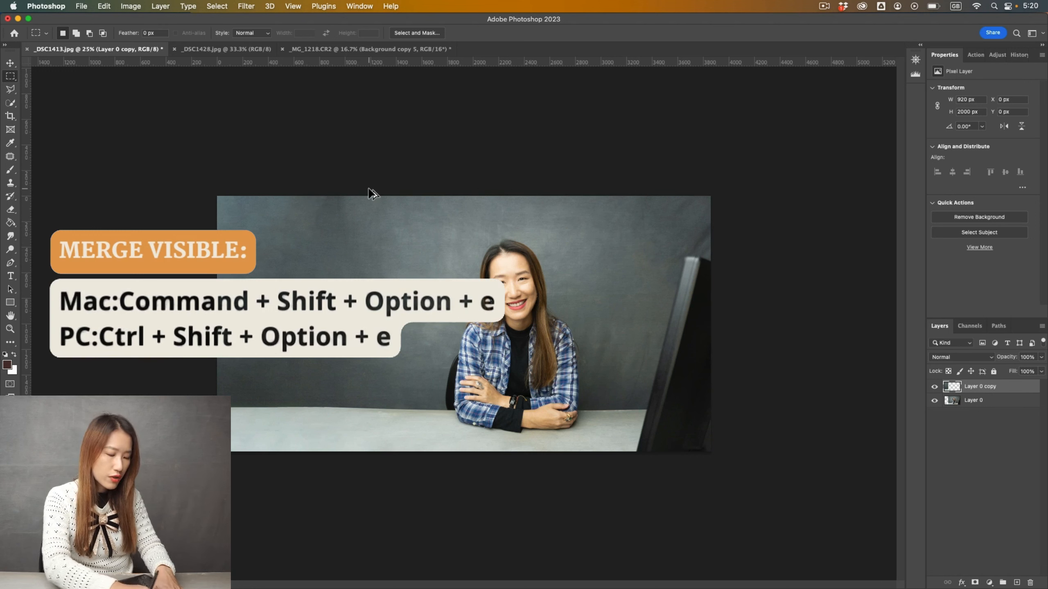
pyautogui.press('super+shift+alt+e')
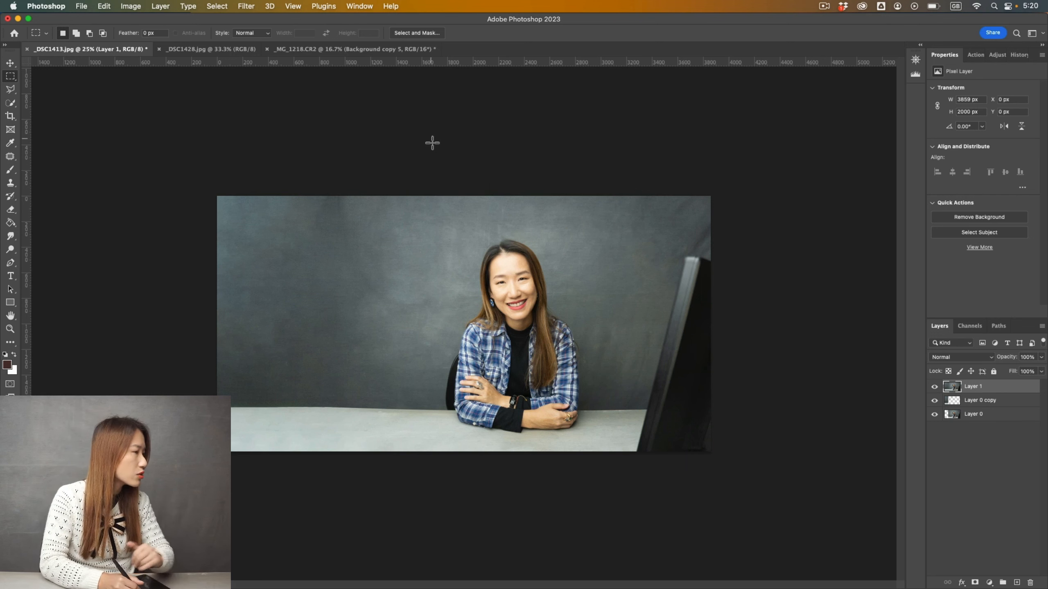
# Outline the dark seam at the wall's upper edge with the Polygonal Lasso, about 589 by 512 px
pyautogui.moveTo(10, 89); pyautogui.dragTo(34, 100)
pyautogui.click(33, 99)
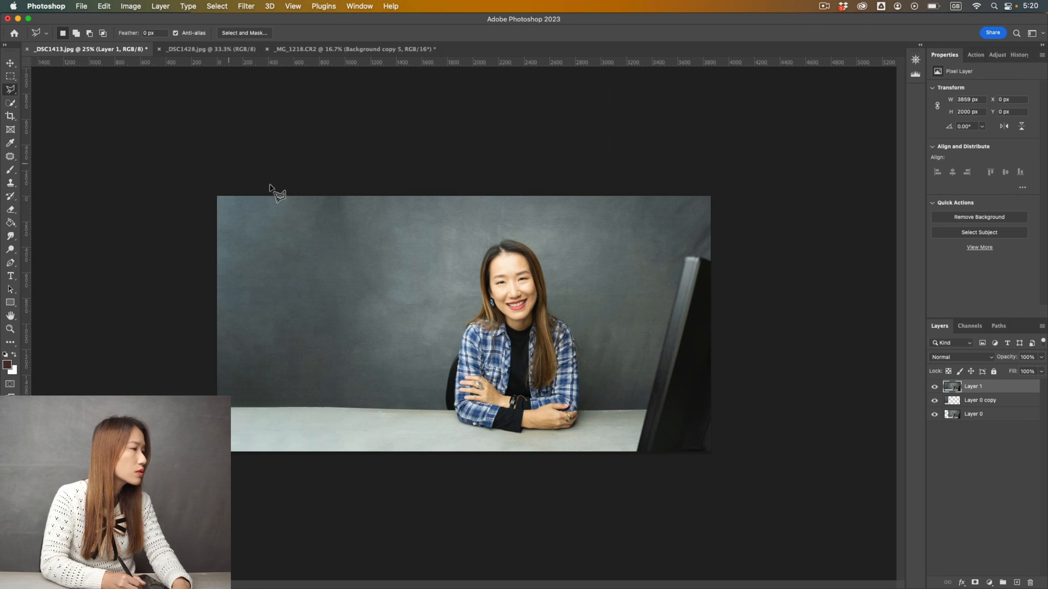
pyautogui.click(307, 203)
pyautogui.click(331, 186)
pyautogui.click(355, 185)
pyautogui.click(362, 250)
pyautogui.click(333, 250)
pyautogui.click(305, 247)
pyautogui.click(287, 224)
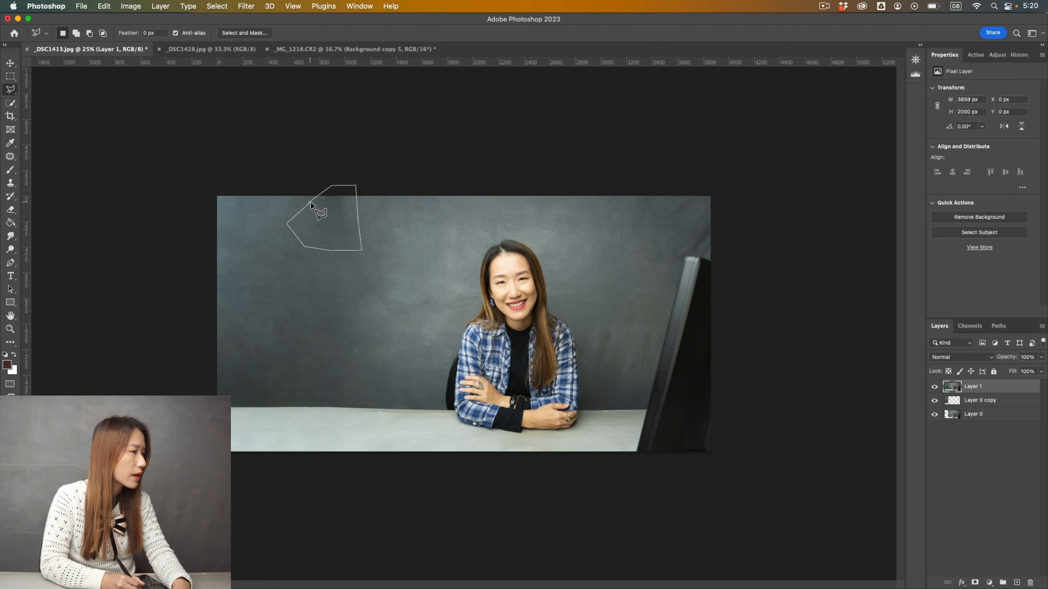
pyautogui.click(309, 203)
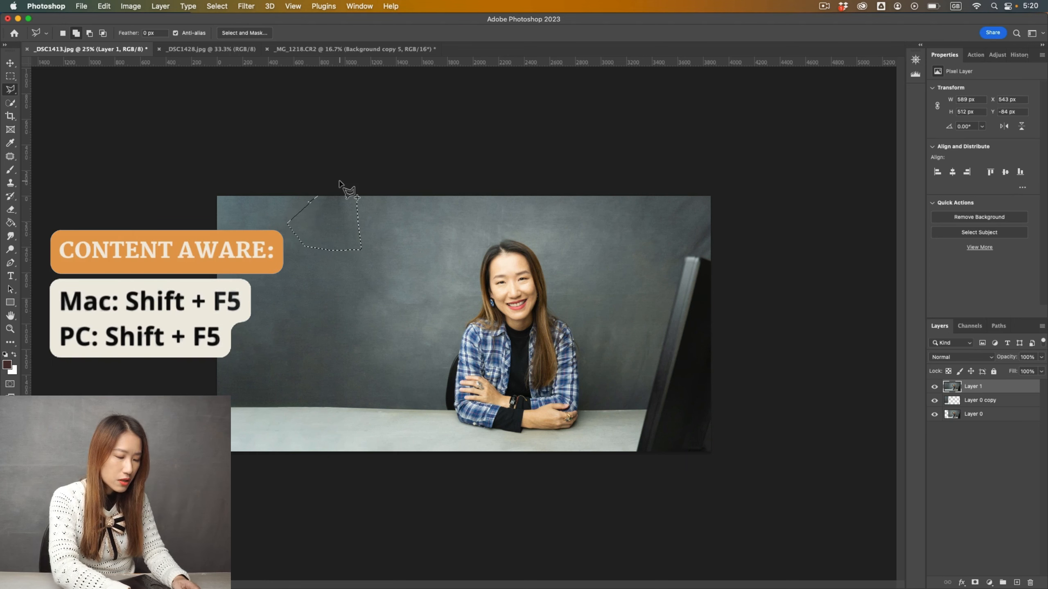
# Fill the lassoed seam area using Content-Aware with Color Adaptation at 100% opacity, and clear the selection
pyautogui.hotkey('shift', 'F5')
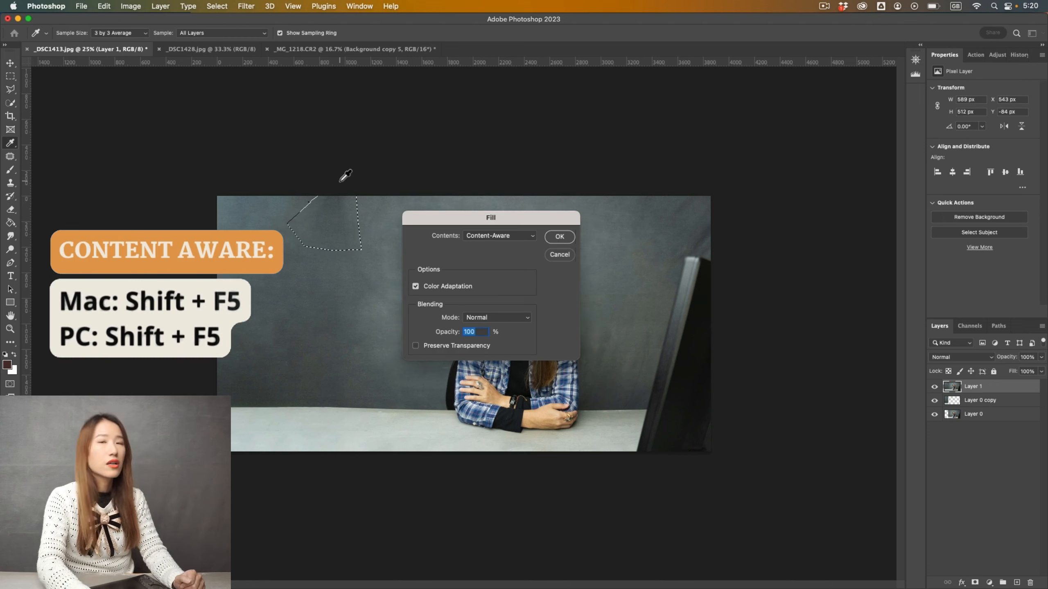
pyautogui.press('Return')
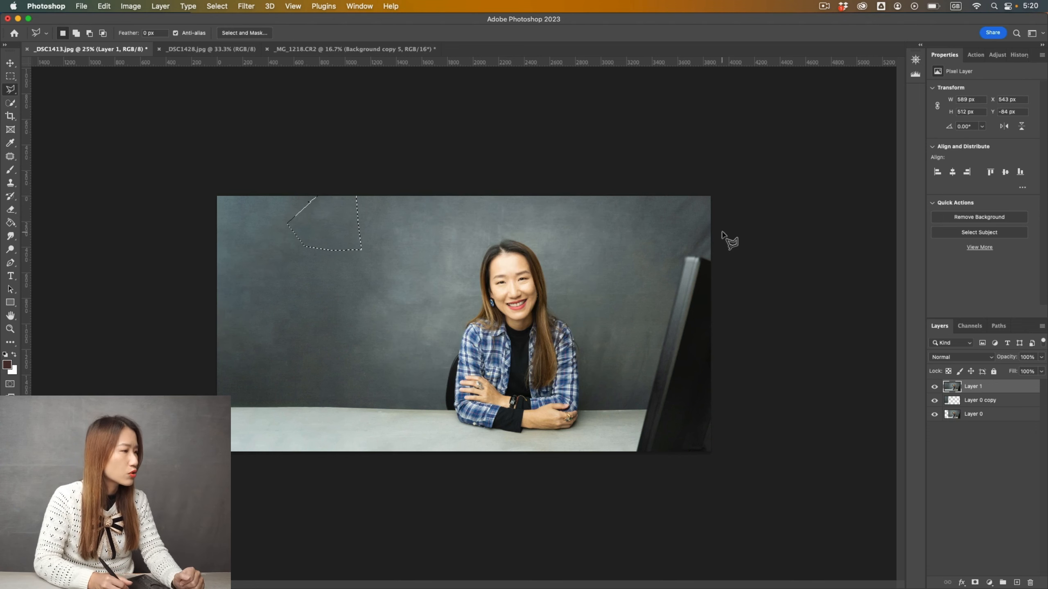
pyautogui.press('super+d')
# Smooth the uneven patches on the wall beside the woman with the Patch tool
pyautogui.press('super+minus')
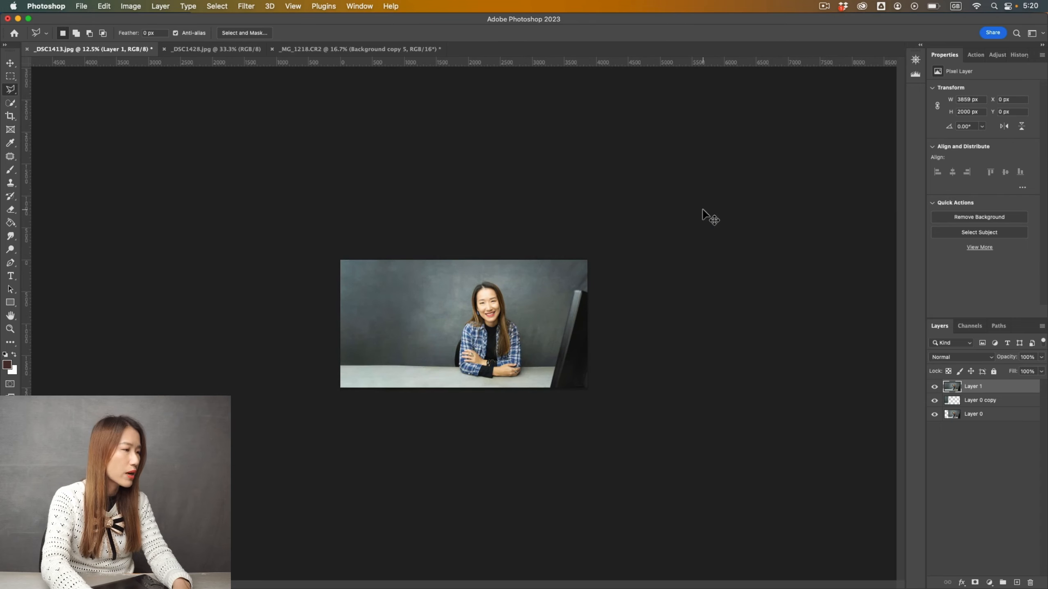
pyautogui.press('super+plus')
pyautogui.press('super+minus')
pyautogui.press('super+plus')
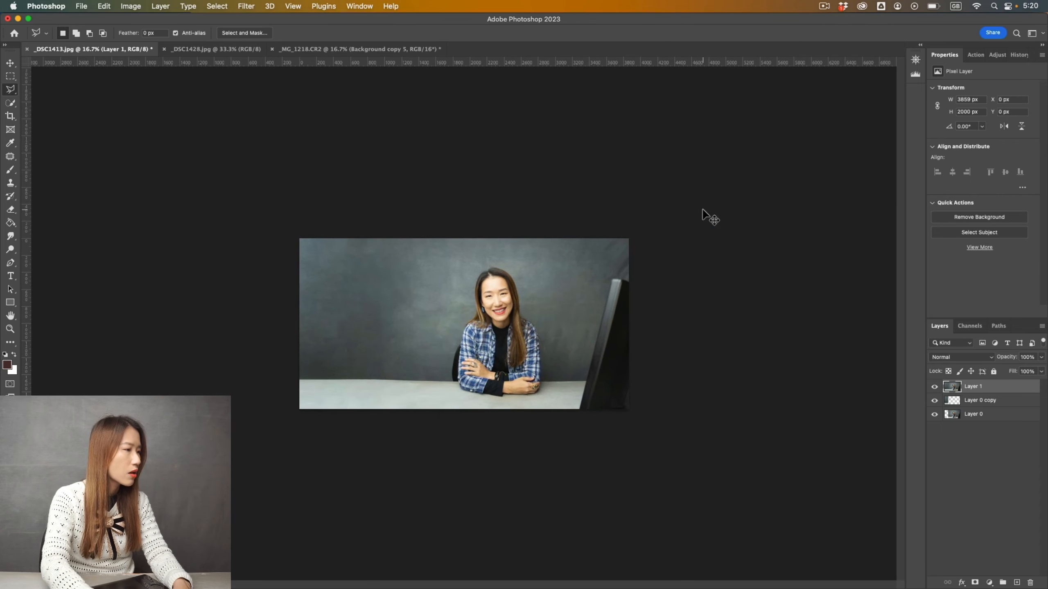
pyautogui.click(11, 157)
pyautogui.click(41, 177)
pyautogui.moveTo(370, 261)
pyautogui.mouseDown()
pyautogui.moveTo(362, 251)
pyautogui.moveTo(378, 261)
pyautogui.moveTo(339, 242)
pyautogui.moveTo(334, 258)
pyautogui.mouseUp()
pyautogui.moveTo(351, 248); pyautogui.dragTo(323, 247)
pyautogui.press('super+d')
pyautogui.moveTo(386, 329)
pyautogui.mouseDown()
pyautogui.moveTo(397, 289)
pyautogui.moveTo(404, 359)
pyautogui.moveTo(379, 321)
pyautogui.moveTo(344, 316)
pyautogui.mouseUp()
pyautogui.press('super+d')
pyautogui.moveTo(416, 309); pyautogui.dragTo(437, 307)
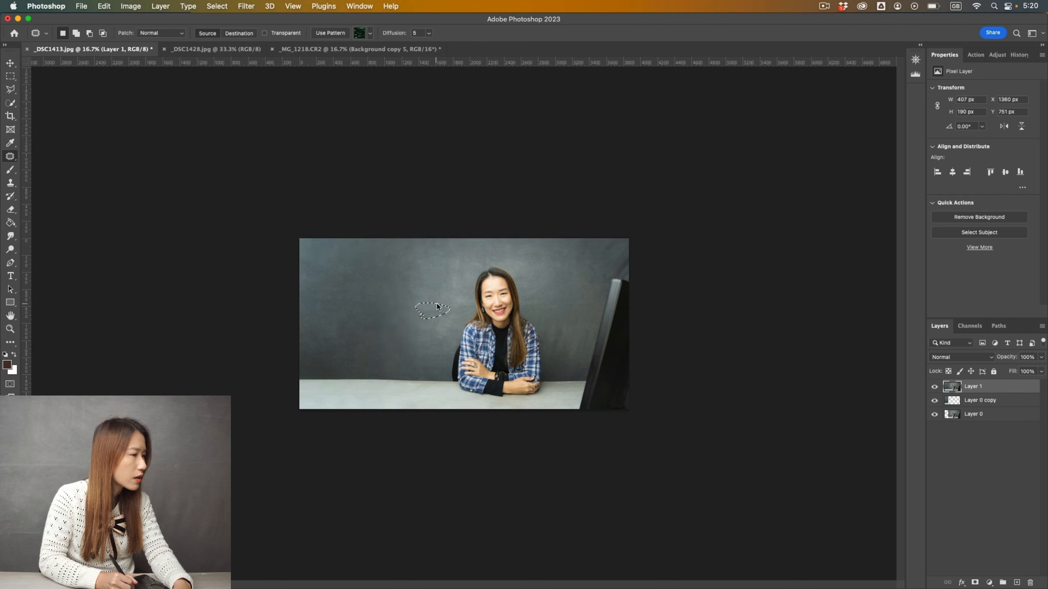
pyautogui.press('super+d')
# Extend the canvas with the Crop tool by about 783 px on the empty wall side opposite the monitor
pyautogui.press('super+minus')
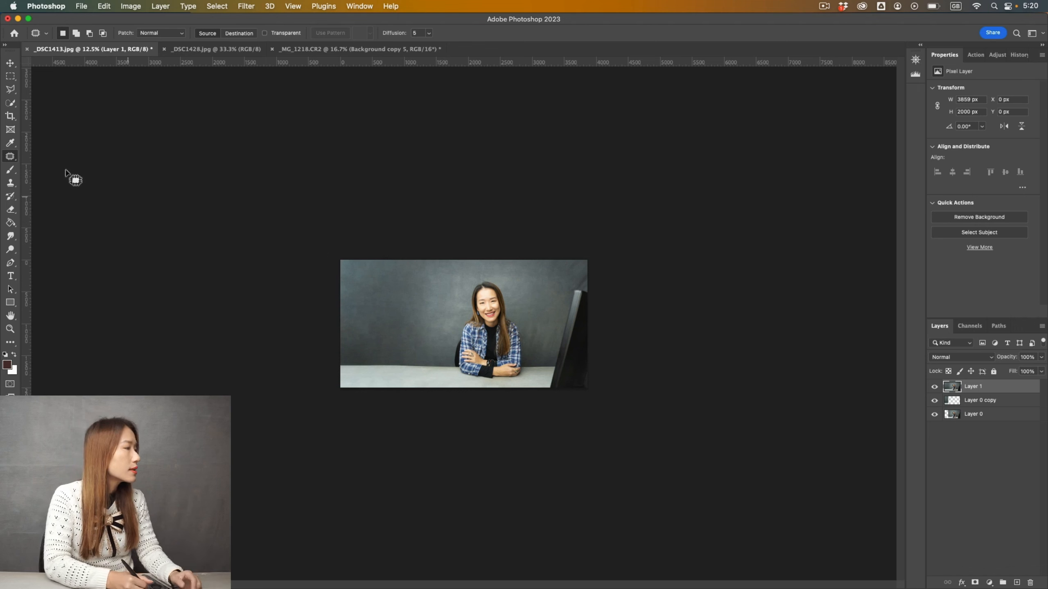
pyautogui.click(10, 116)
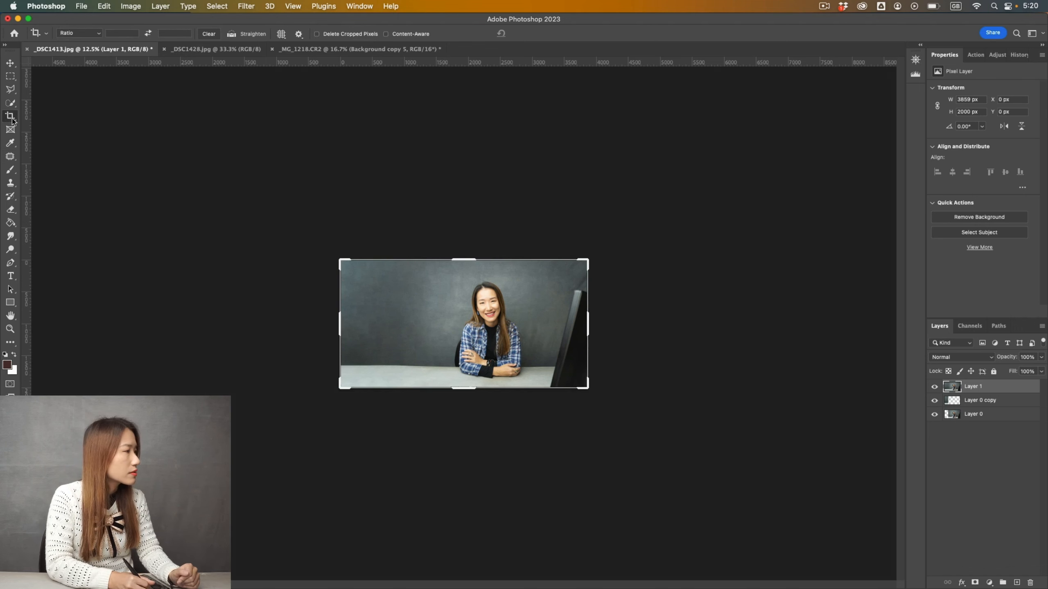
pyautogui.moveTo(340, 326); pyautogui.dragTo(317, 321)
pyautogui.press('Return')
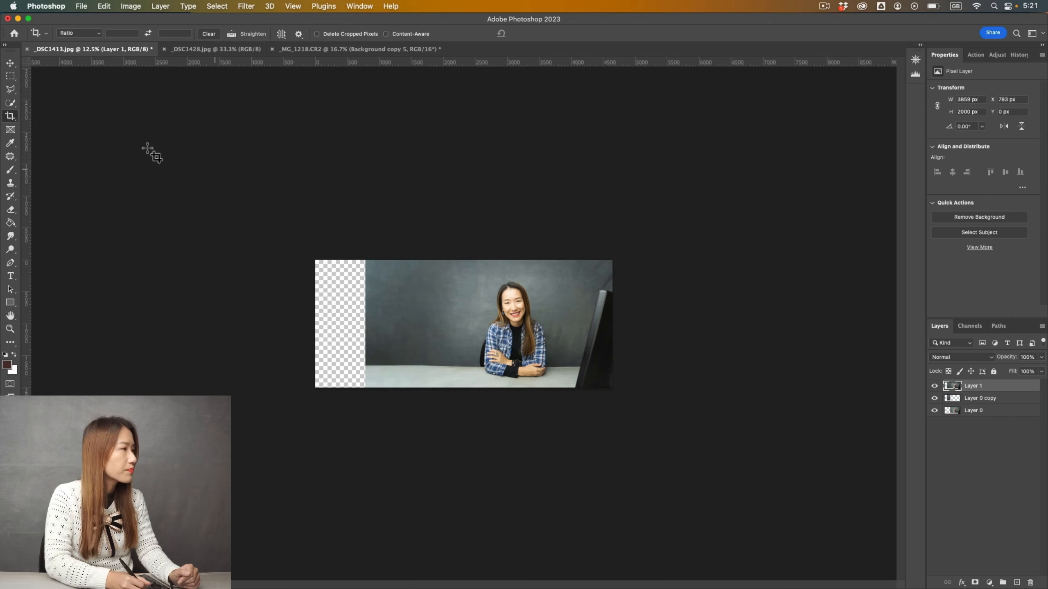
# Select the new blank strip, about 820 by 2000 px, and fill it with Content-Aware Fill on a new layer
pyautogui.click(11, 77)
pyautogui.rightClick(9, 77)
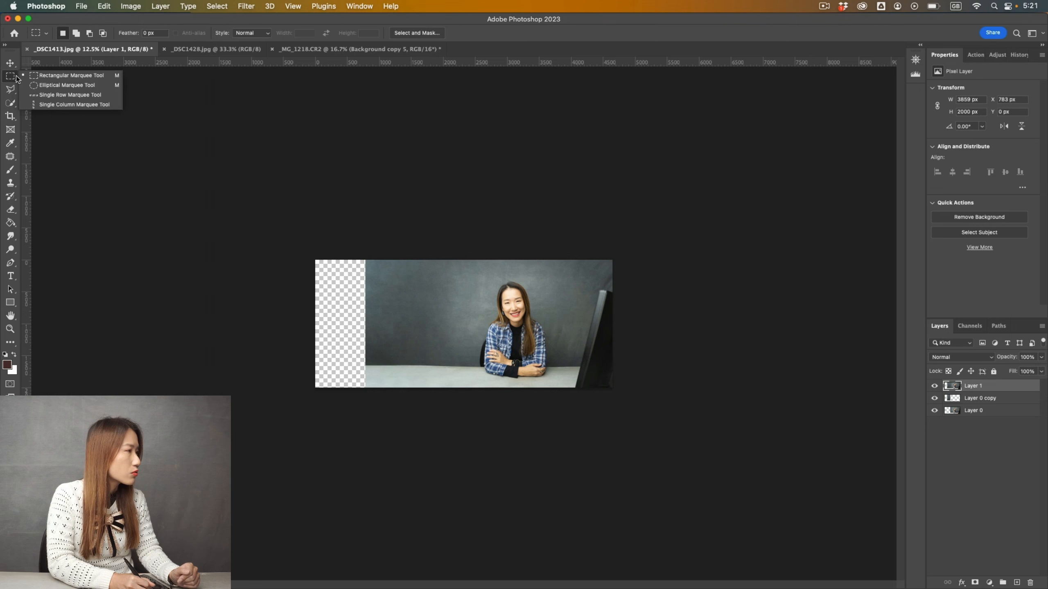
pyautogui.click(42, 75)
pyautogui.moveTo(315, 260); pyautogui.dragTo(367, 404)
pyautogui.click(99, 5)
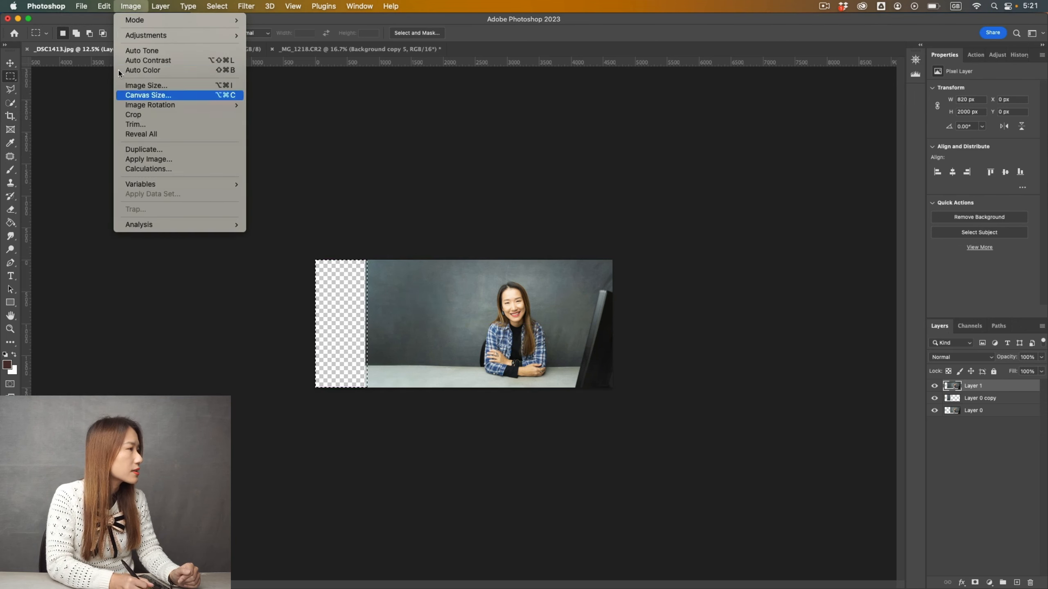
pyautogui.click(161, 188)
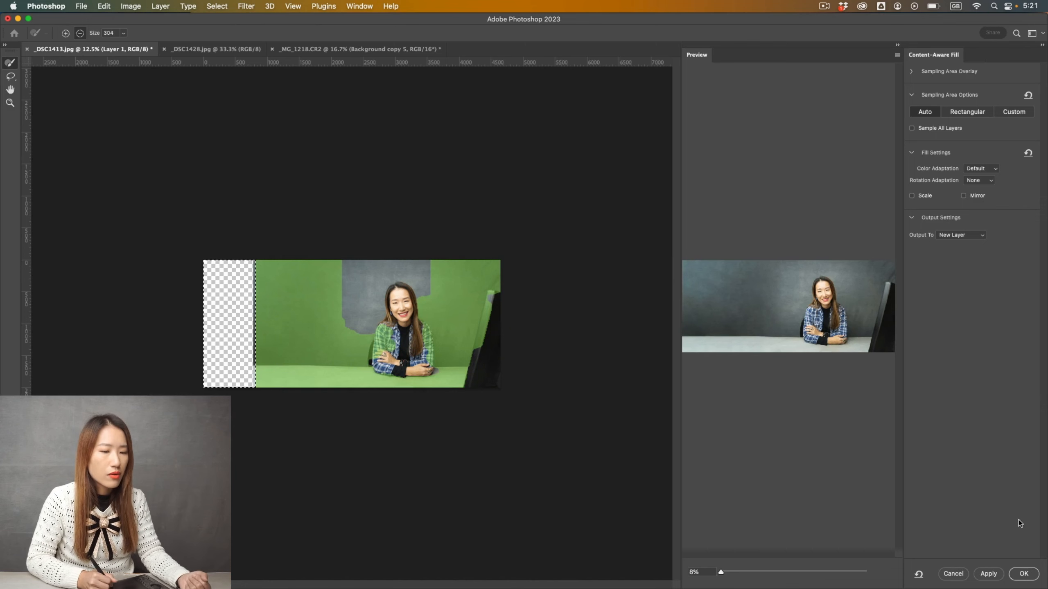
pyautogui.click(1026, 575)
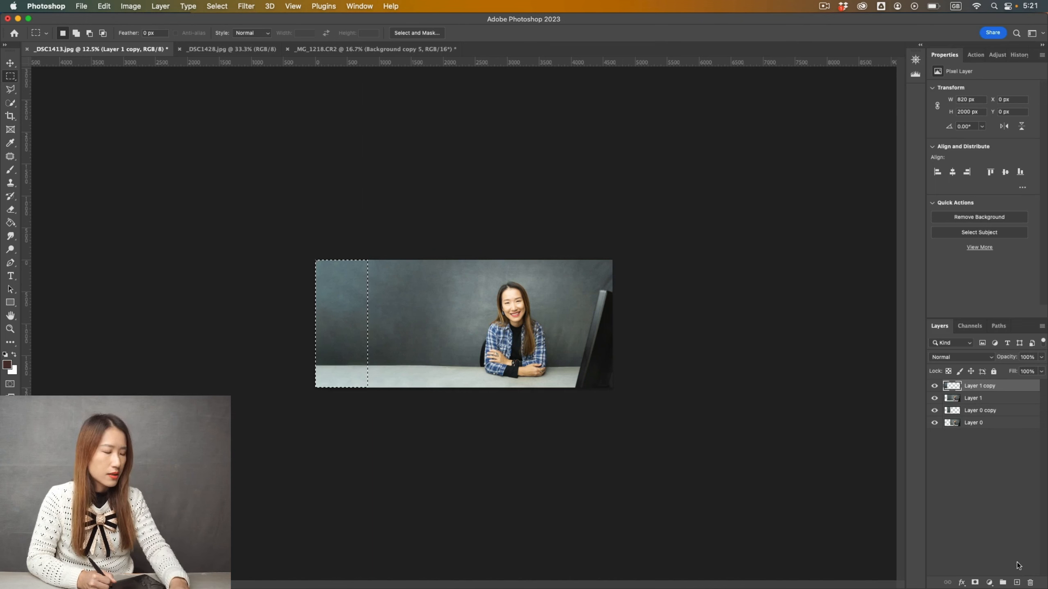
pyautogui.press('super+d')
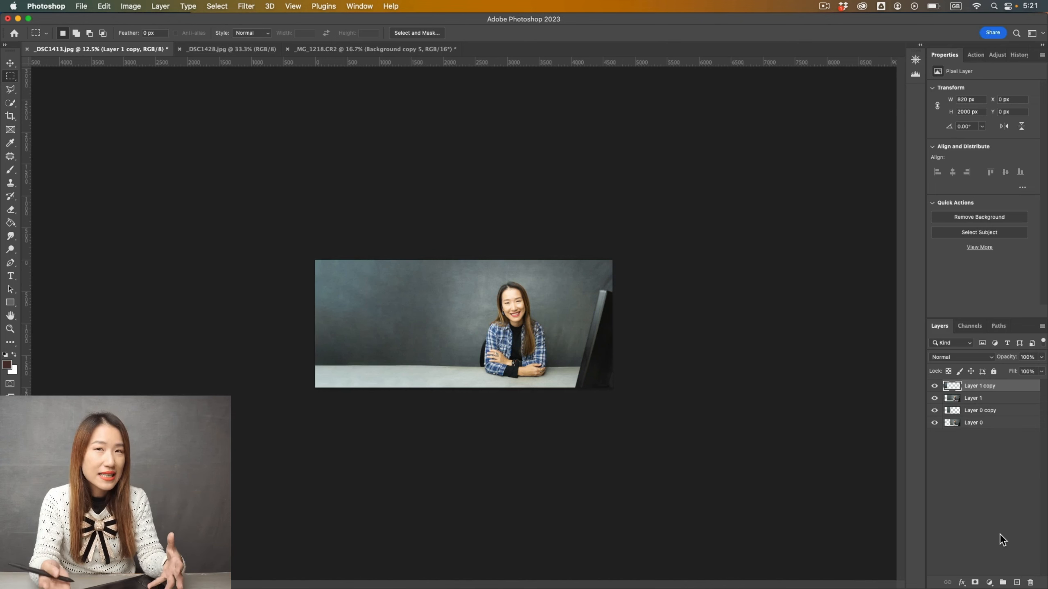